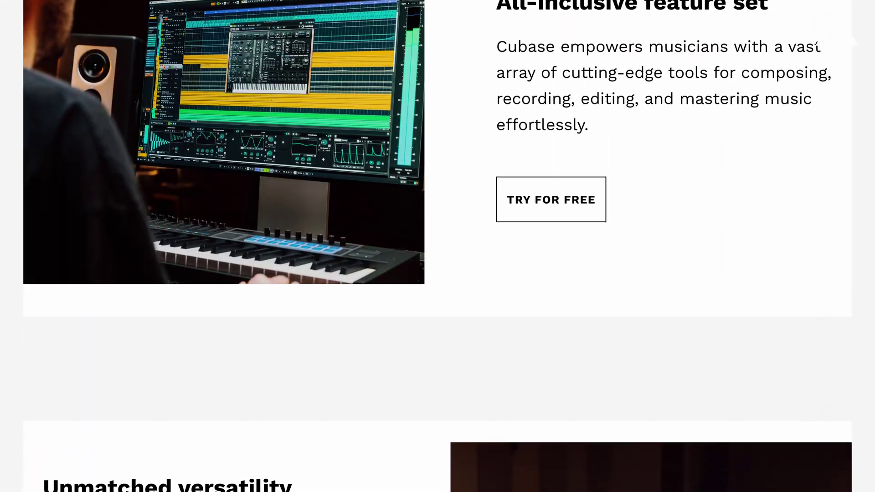
- Scroll the MTrackAlign VOX project to show the Lead Vocals, Backup 2 and Backup 1 tracks
scroll(438, 246, "down", 3)
scroll(438, 246, "down", 10)
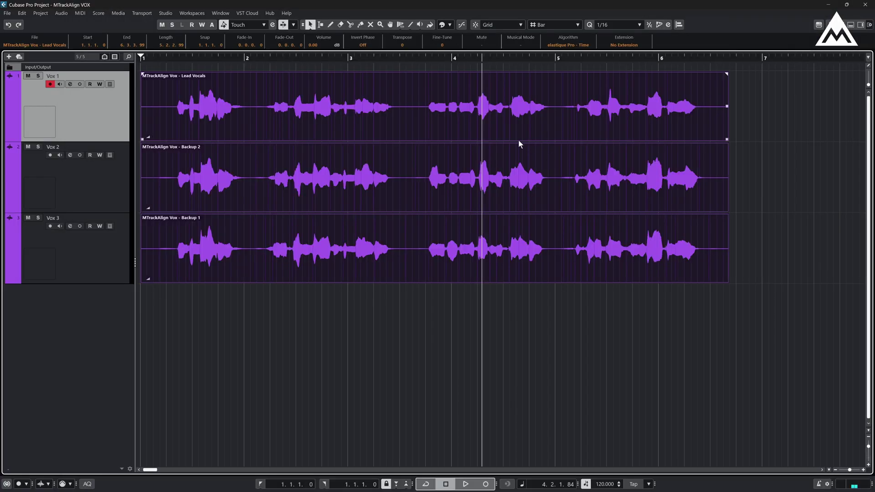
- Mark a short time range on the lead vocal with the Range Selection tool and zoom in on it
left_click(321, 26)
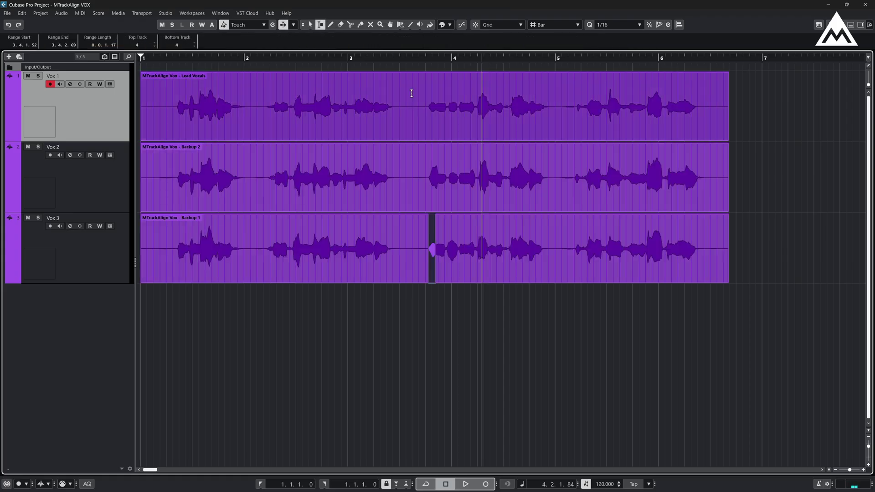
left_click_drag(472, 108, 508, 251)
key("h")
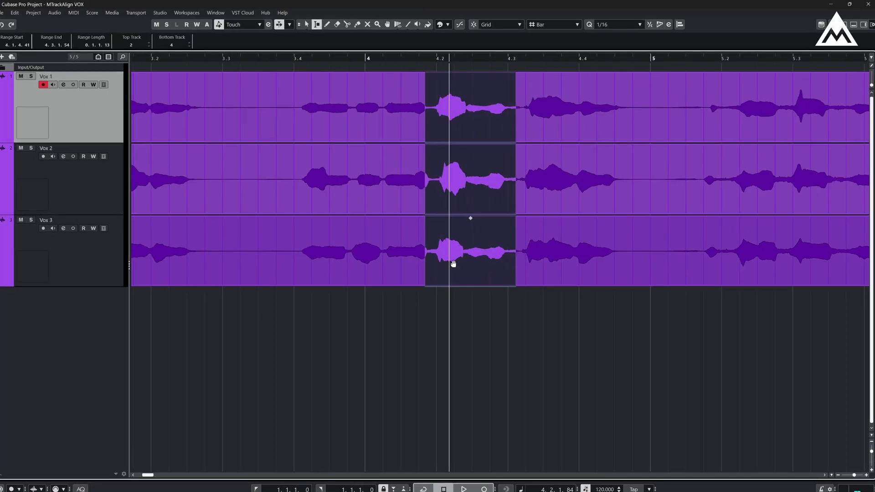
key("h")
key("h")
key("h")
key("h")
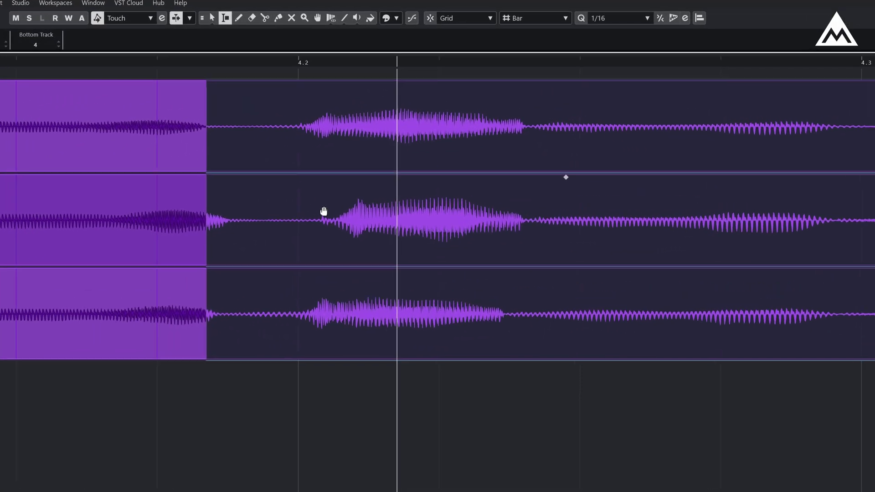
key("g")
key("g")
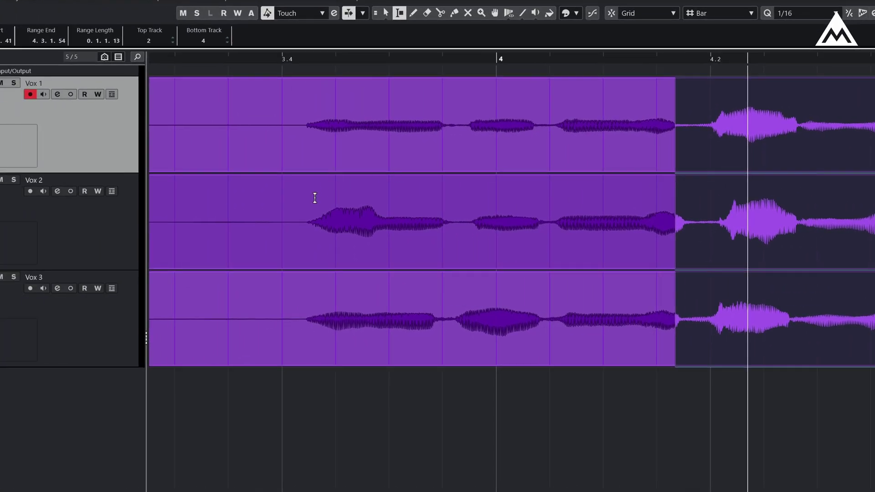
- Select the phrase onset before bar 4 across Vox 1–3, then zoom out until the takes' ends show
left_click_drag(302, 214, 389, 220)
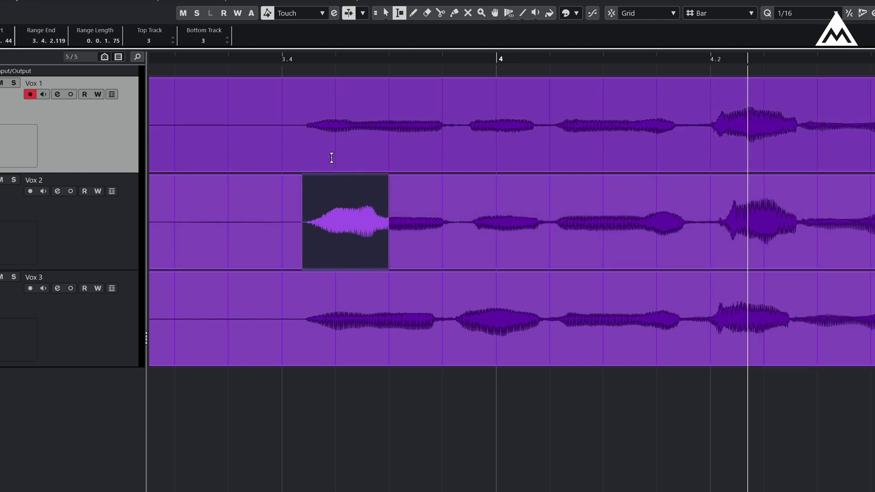
left_click_drag(301, 129, 390, 322)
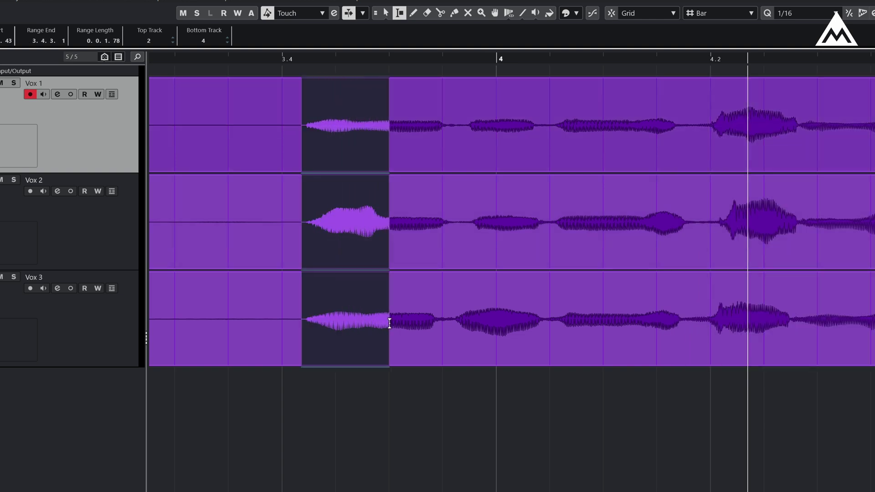
key("g")
key("g")
key("g")
key("g")
key("g")
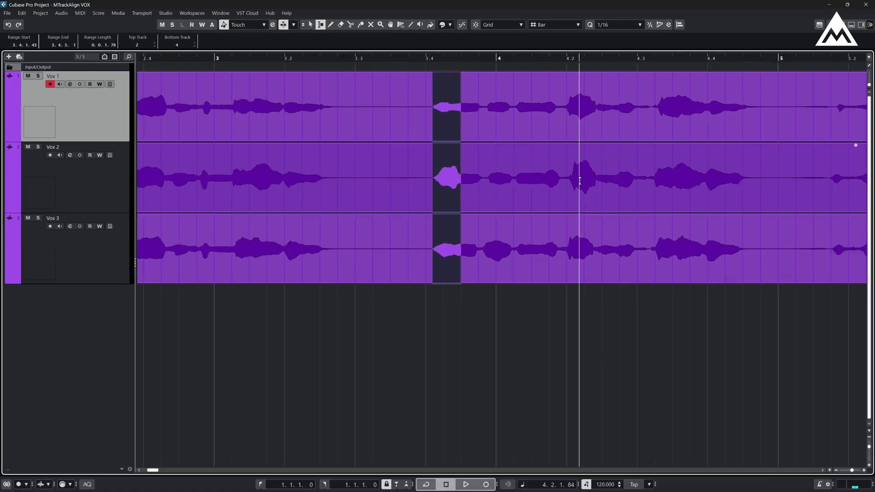
key("g")
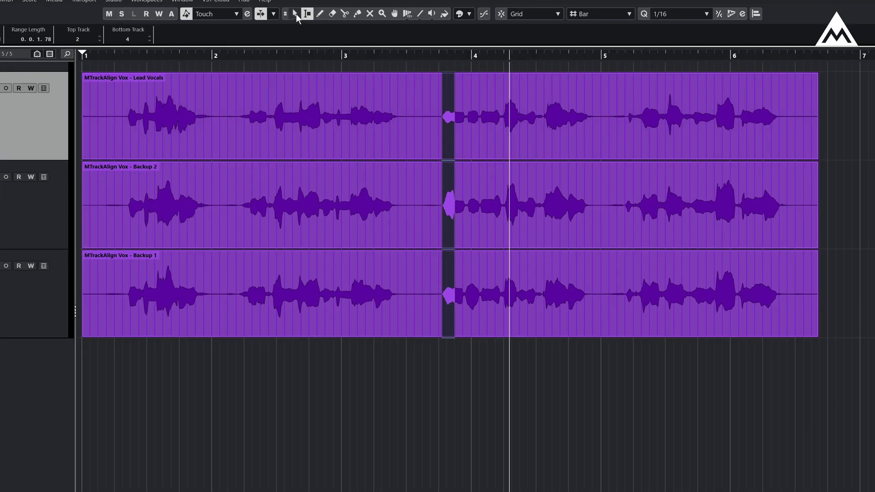
left_click(311, 24)
- Marquee-select all three vocal events and apply Extensions > MTrackAlign to them
left_click_drag(850, 150, 323, 300)
right_click(414, 130)
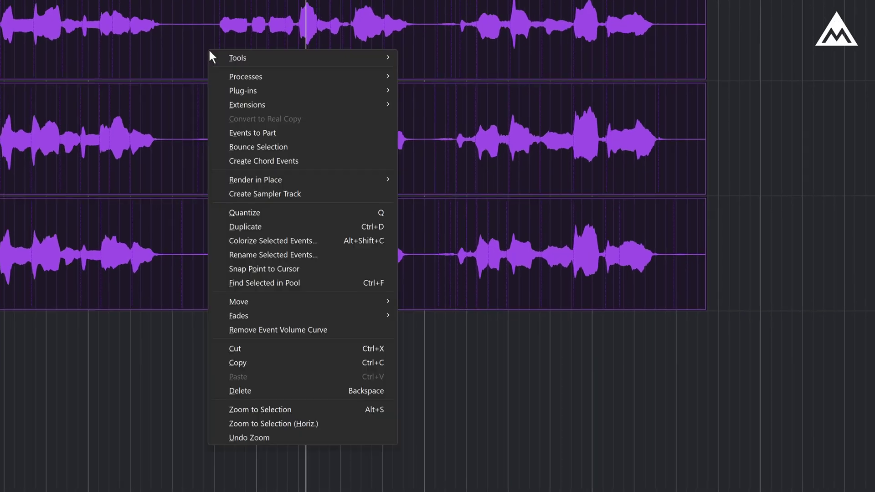
mouse_move(427, 172)
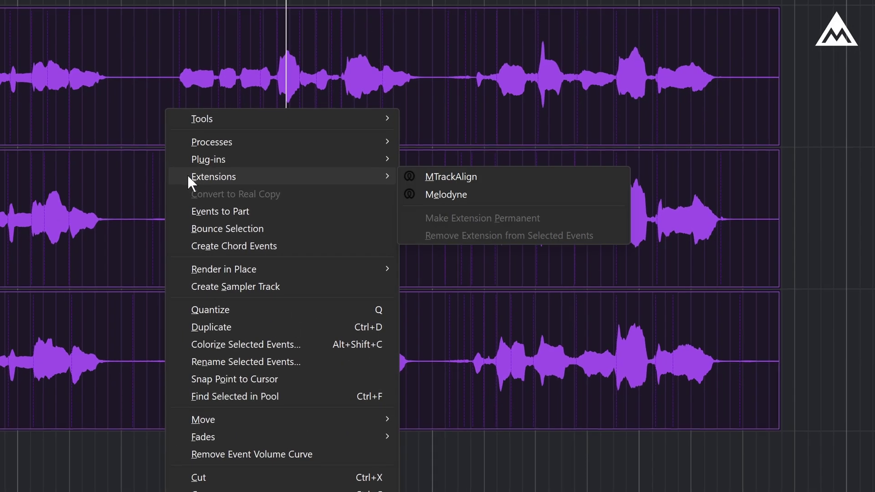
left_click(461, 178)
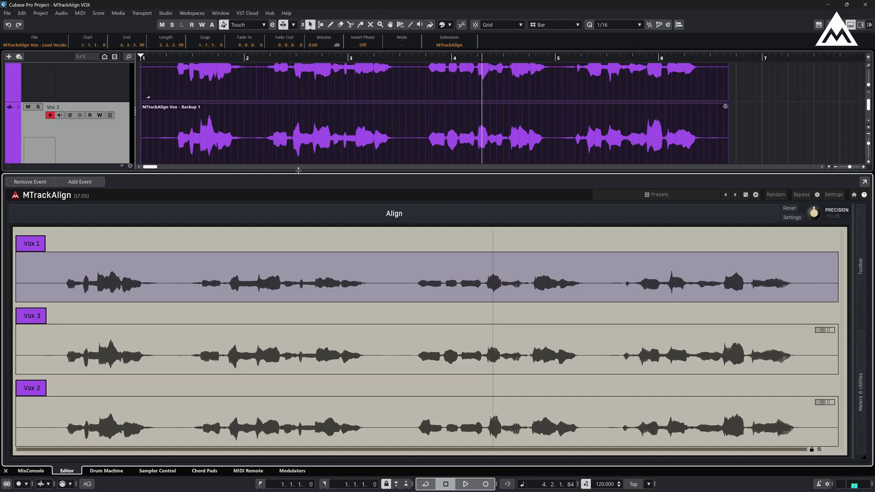
- Enlarge the MTrackAlign editor, try Vox 3 and Vox 2 as guide, then keep Vox 1 as guide
left_click_drag(300, 172, 300, 138)
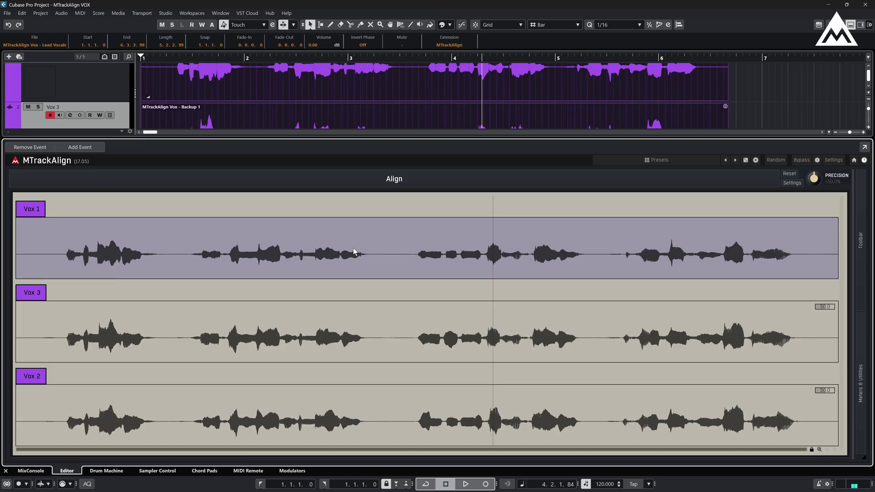
left_click(391, 325)
left_click(392, 391)
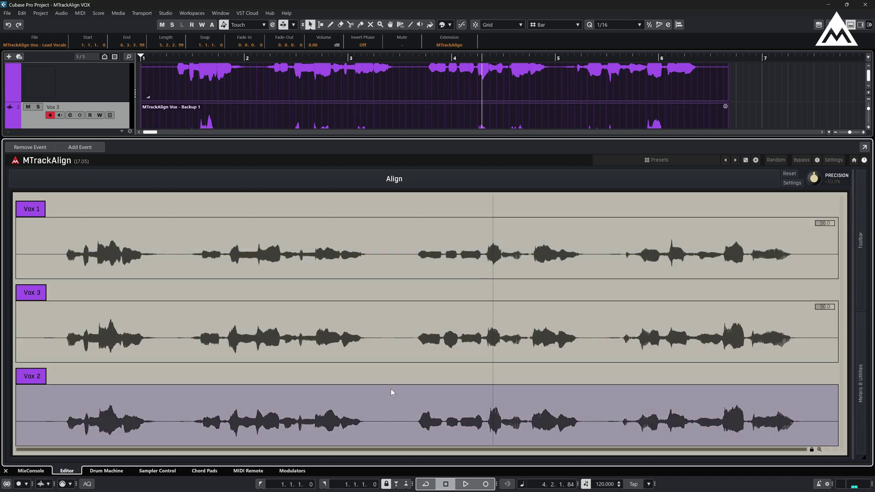
left_click(398, 276)
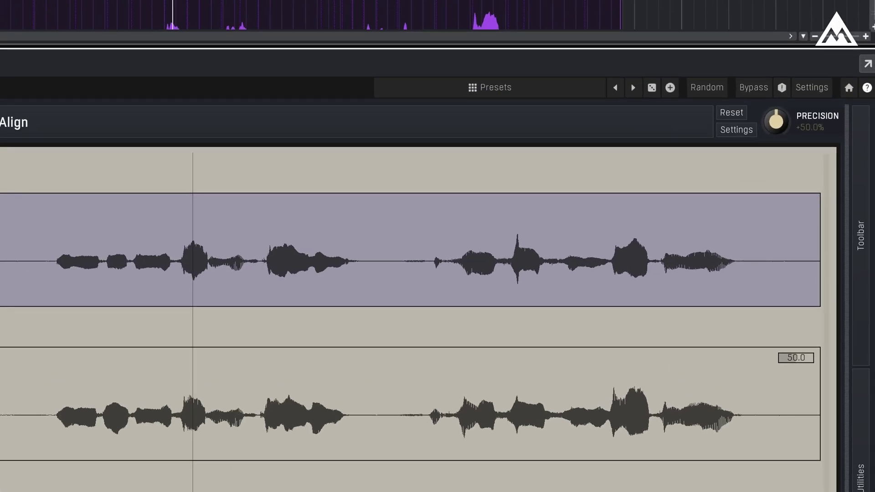
- Set overall Precision to 50%, lower Vox 3's own precision and raise Vox 2's to 84.0
double_click(780, 128)
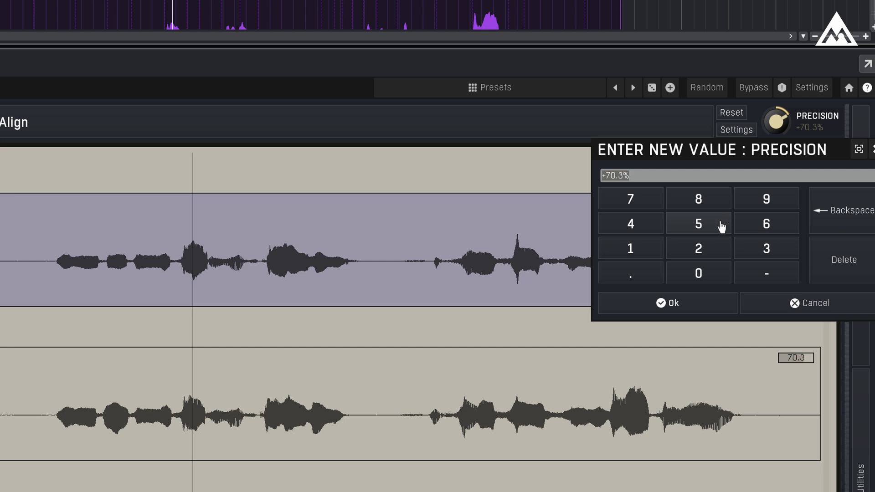
left_click(708, 230)
left_click(704, 279)
left_click(690, 308)
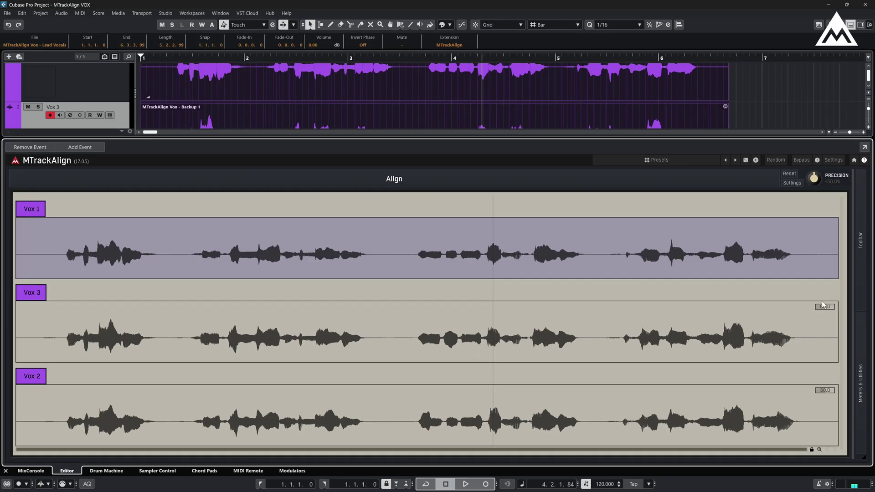
left_click_drag(822, 303, 818, 314)
left_click_drag(825, 382, 825, 377)
- Play the three vocal takes from bar 1, stop, then raise the lower-zone divider
left_click(150, 57)
key("space")
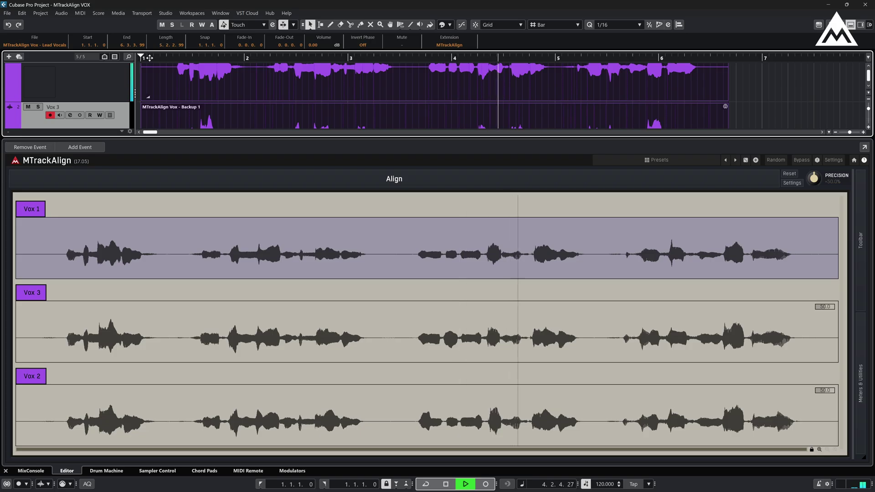
left_click(448, 489)
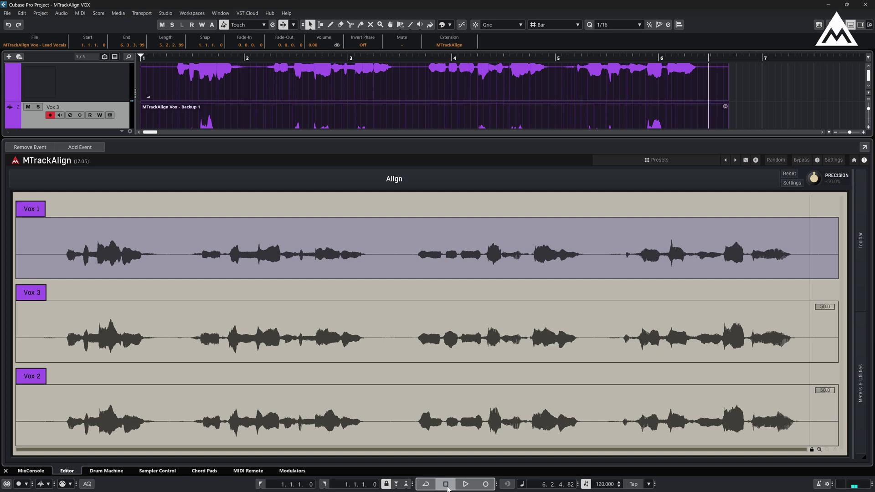
left_click_drag(461, 138, 464, 76)
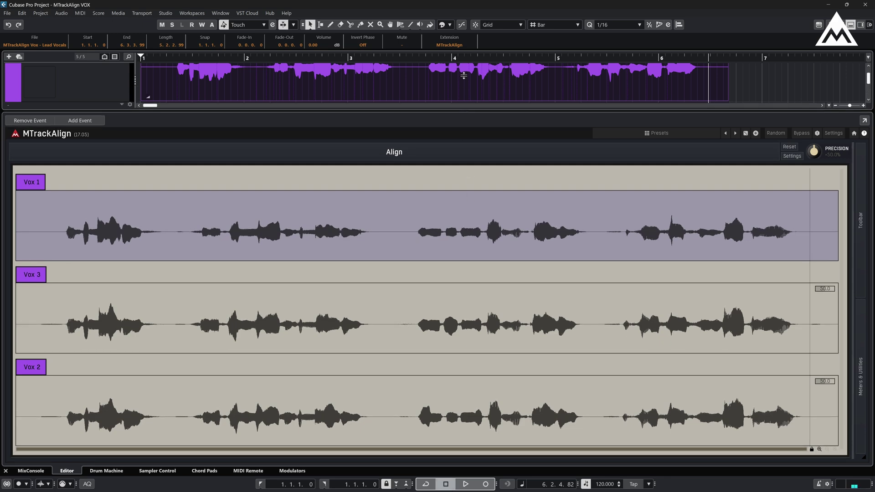
- Align Vox 2 and Vox 3 to lead Vox 1, then zoom the waveforms to check the result
left_click(408, 153)
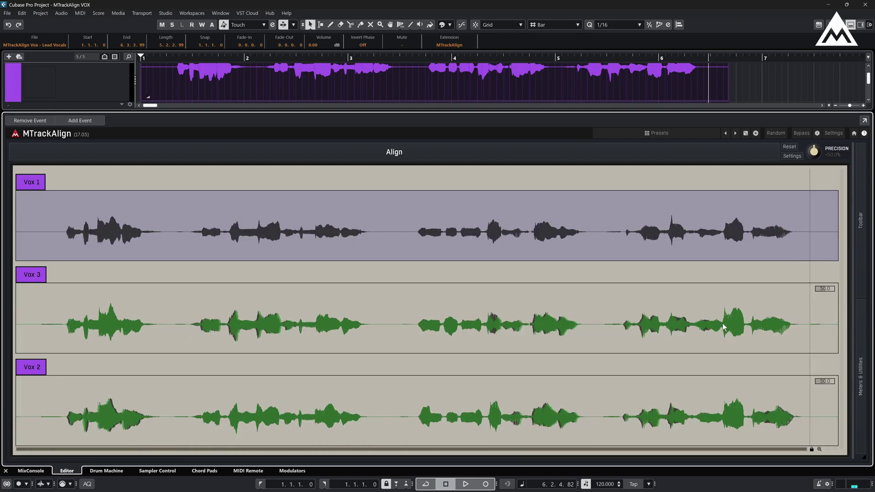
scroll(725, 326, "up", 5)
scroll(660, 374, "down", 4)
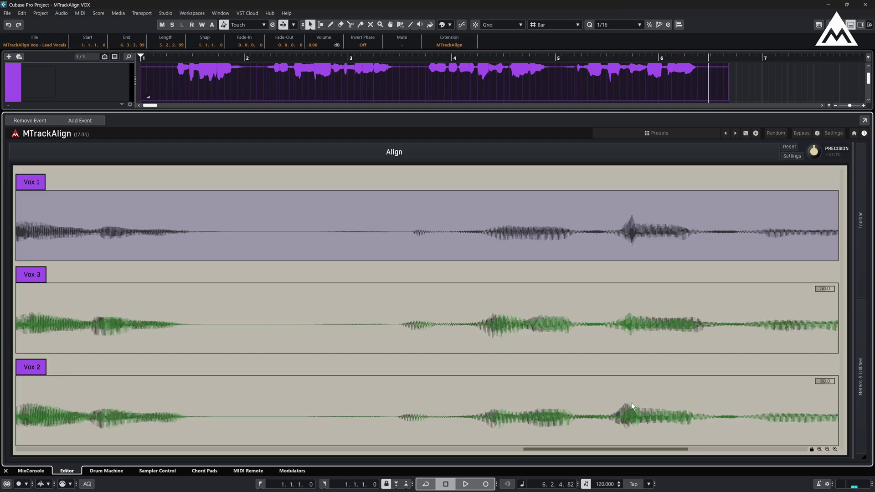
scroll(490, 426, "down", 4)
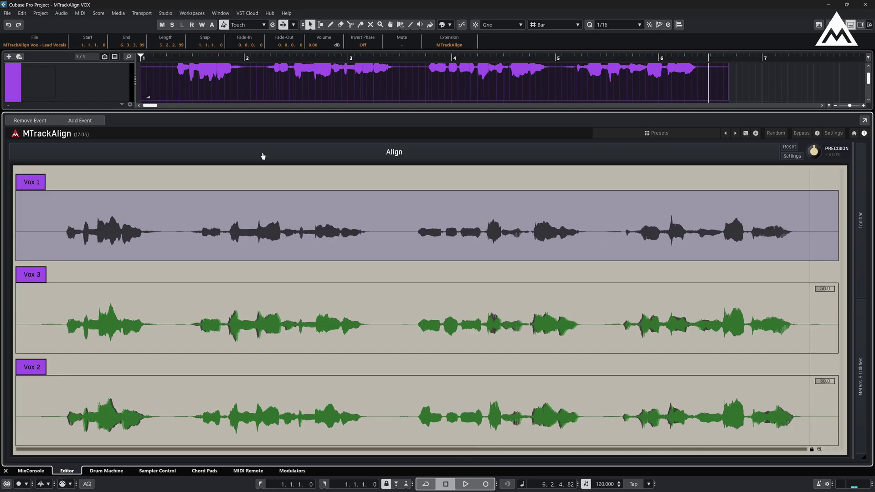
left_click(466, 484)
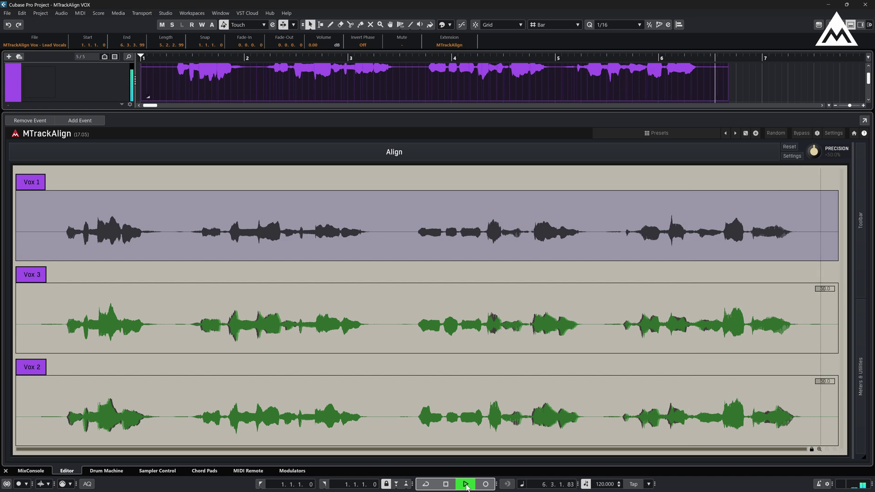
left_click(445, 484)
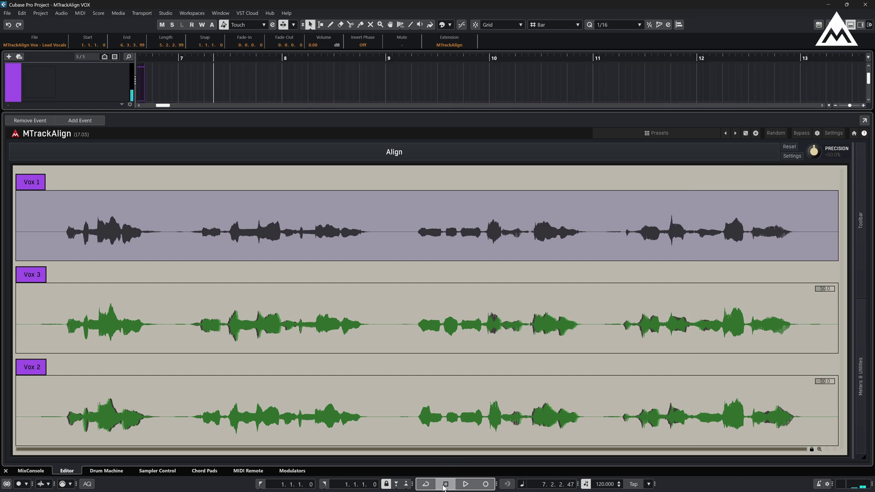